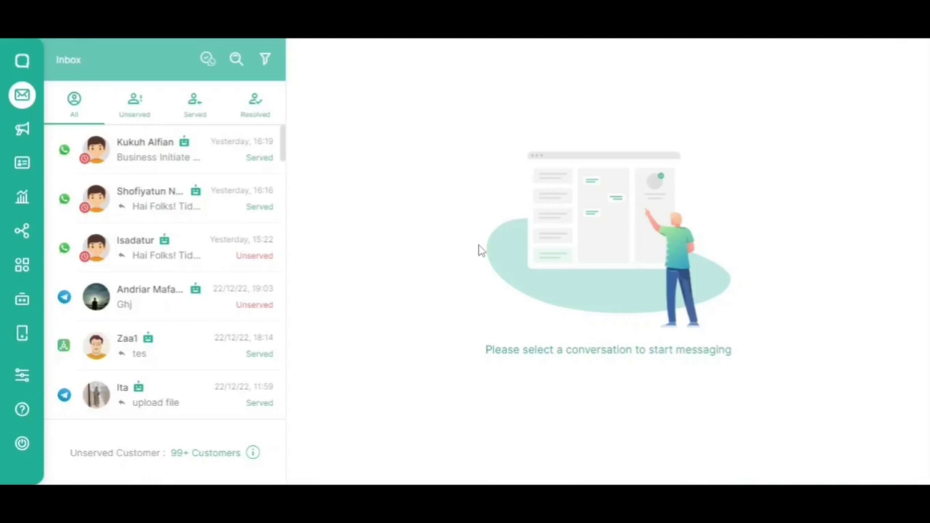
Open the division list in the Agents Management settings
{"action": "left_click", "coordinate": [24, 388]}
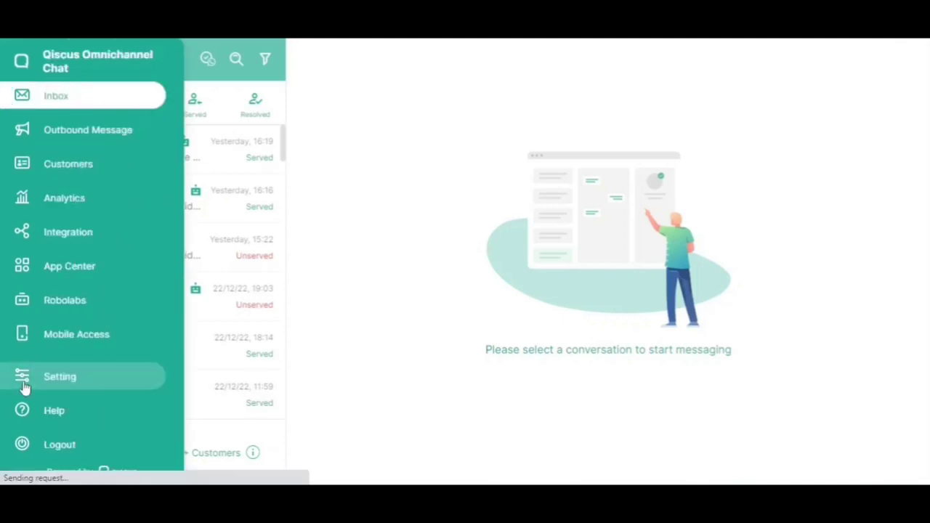
{"action": "scroll", "coordinate": [208, 373], "scroll_direction": "down", "scroll_amount": 2}
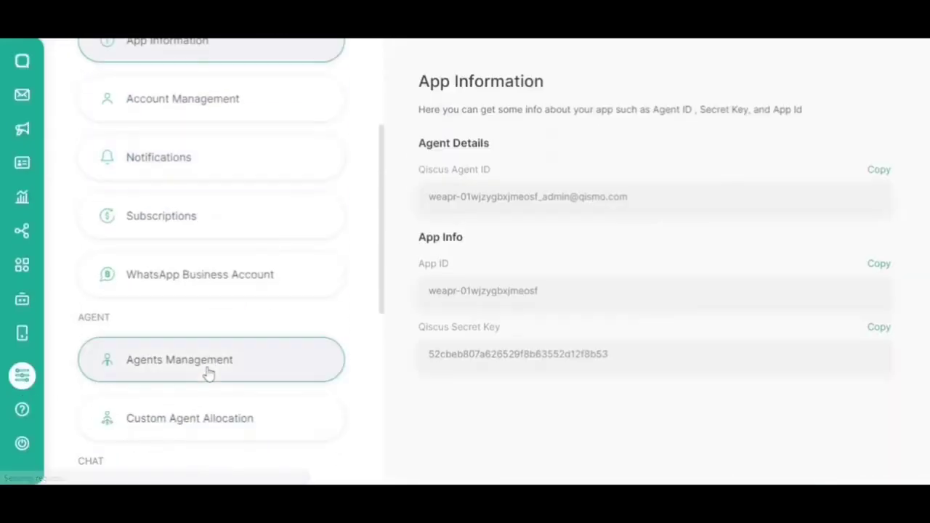
{"action": "left_click", "coordinate": [208, 373]}
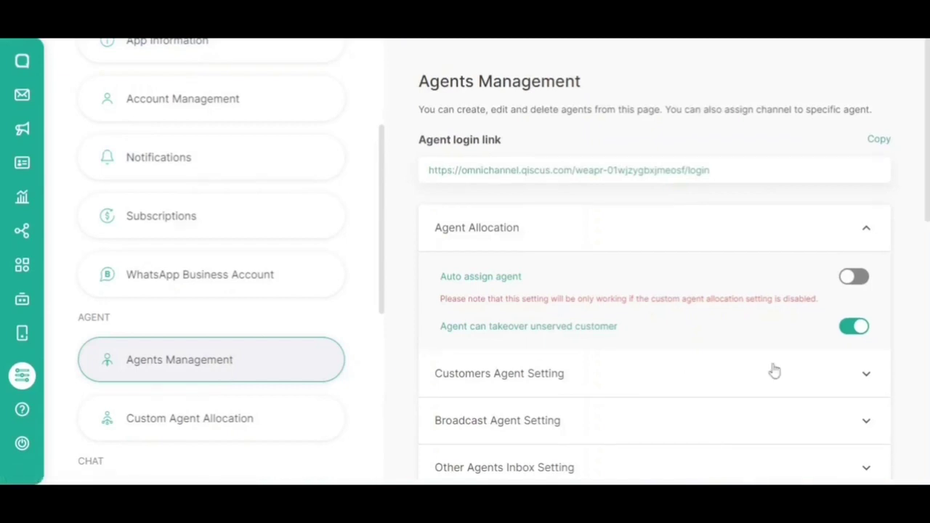
{"action": "scroll", "coordinate": [774, 372], "scroll_direction": "down", "scroll_amount": 4}
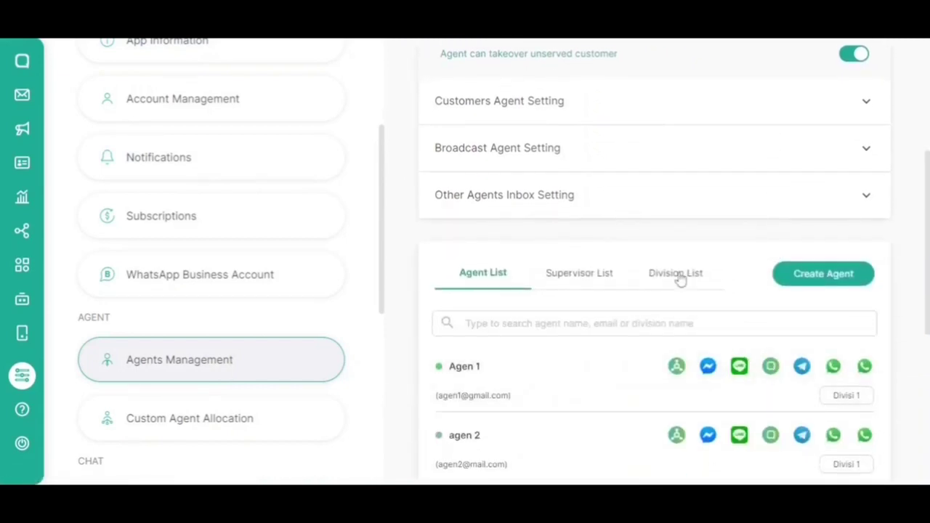
{"action": "left_click", "coordinate": [676, 275]}
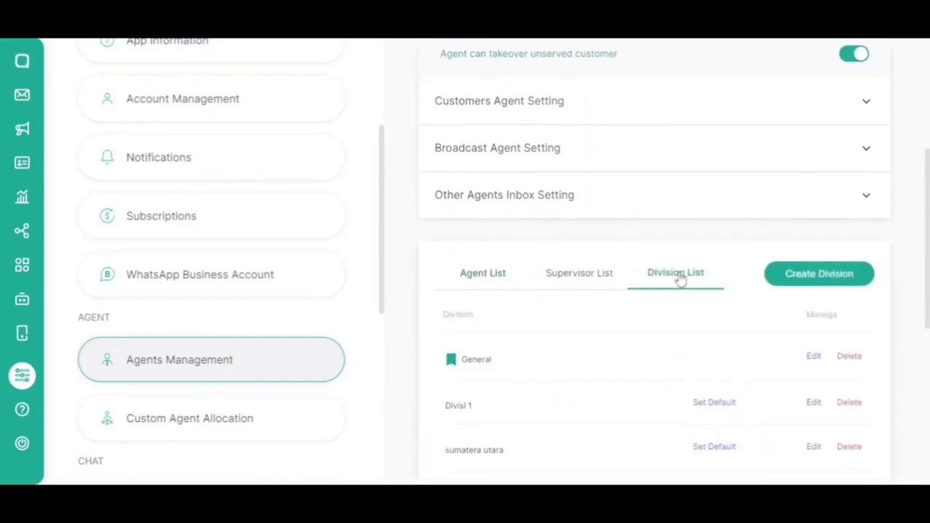
Create a new division named Jakarta and save it
{"action": "left_click", "coordinate": [841, 275]}
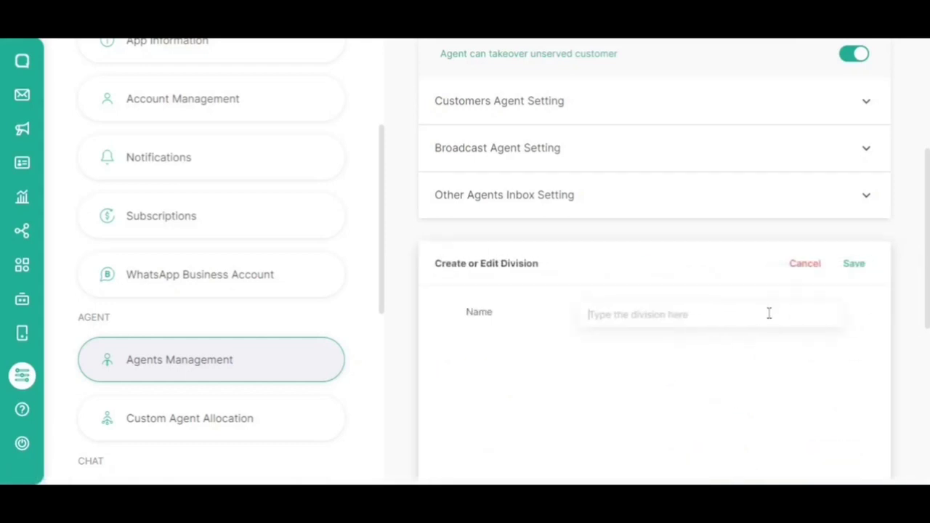
{"action": "type", "text": "Jakar"}
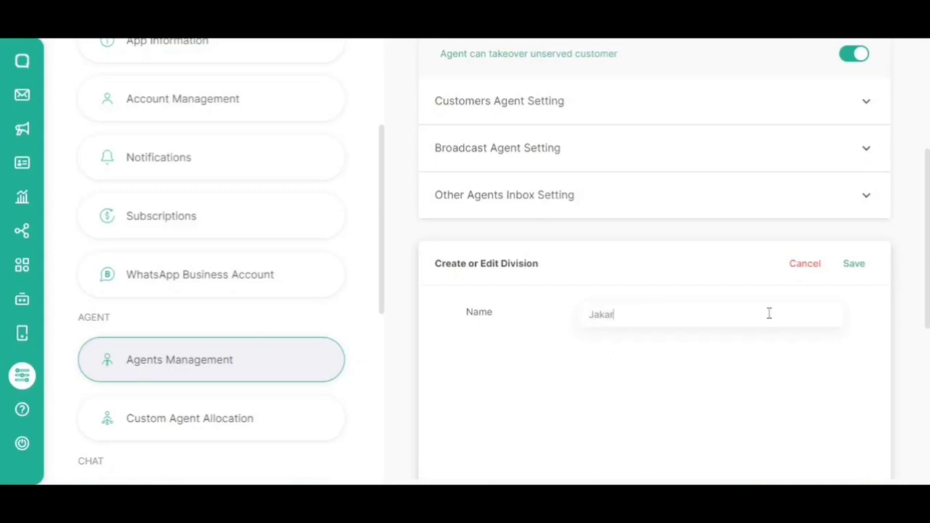
{"action": "type", "text": "ta"}
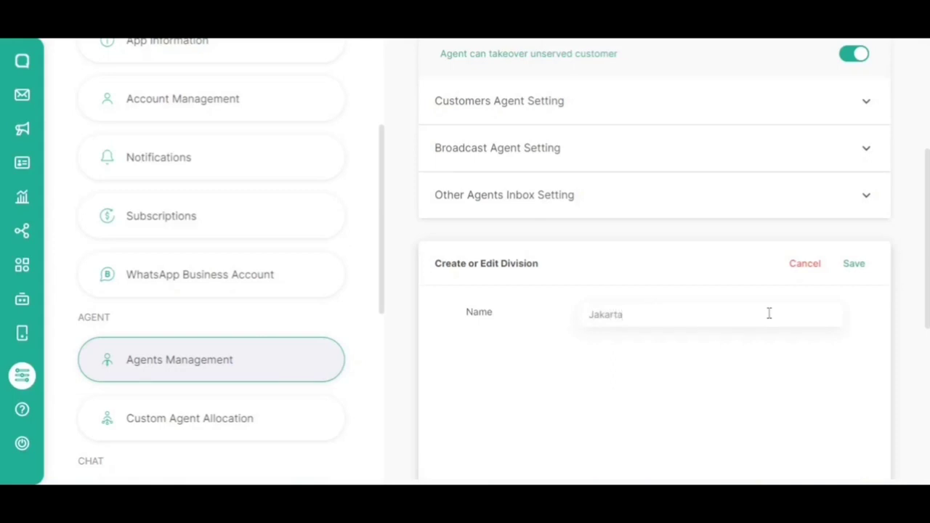
{"action": "left_click", "coordinate": [861, 266]}
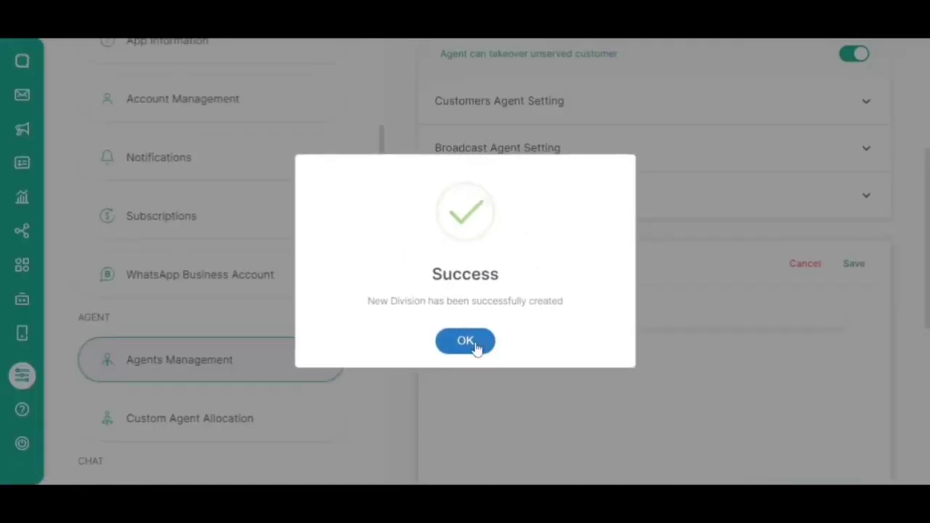
{"action": "left_click", "coordinate": [474, 343]}
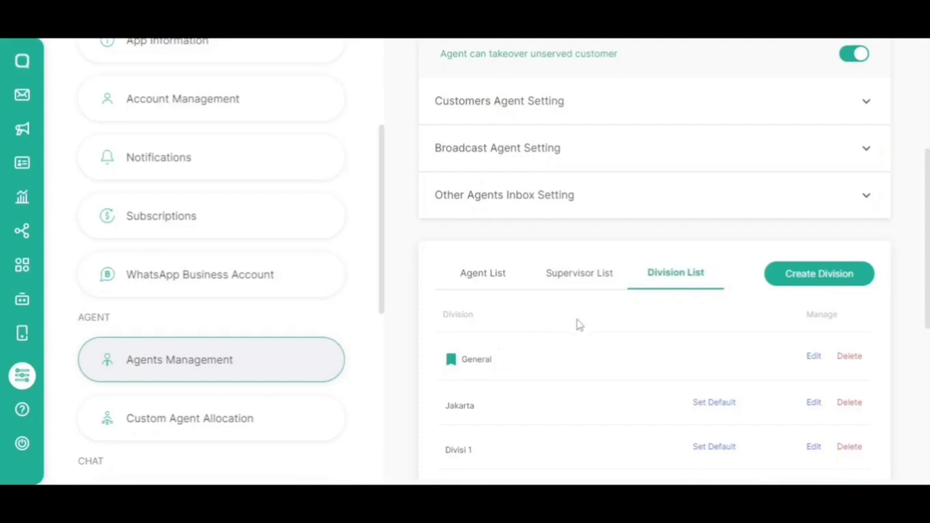
Assign the Jakarta SPV supervisor to the Jakarta division and save the supervisor's details
{"action": "left_click", "coordinate": [594, 281]}
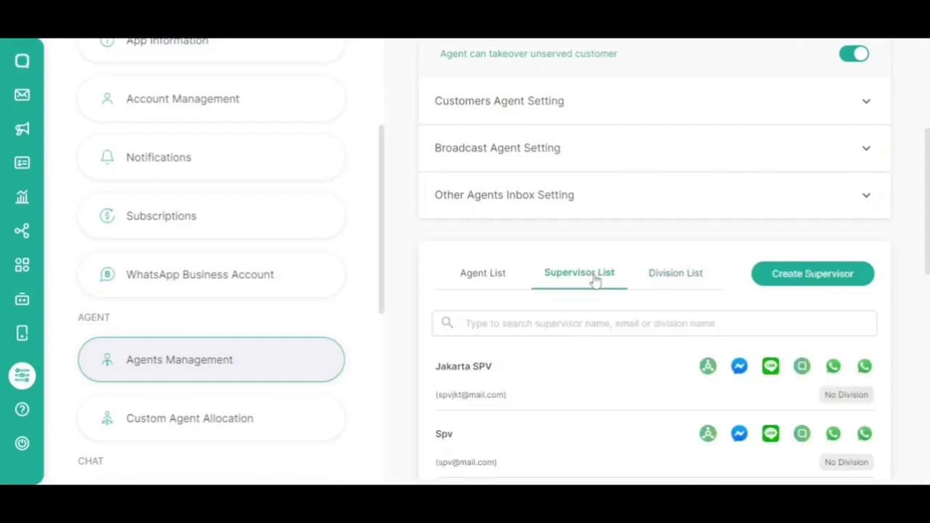
{"action": "left_click", "coordinate": [657, 389]}
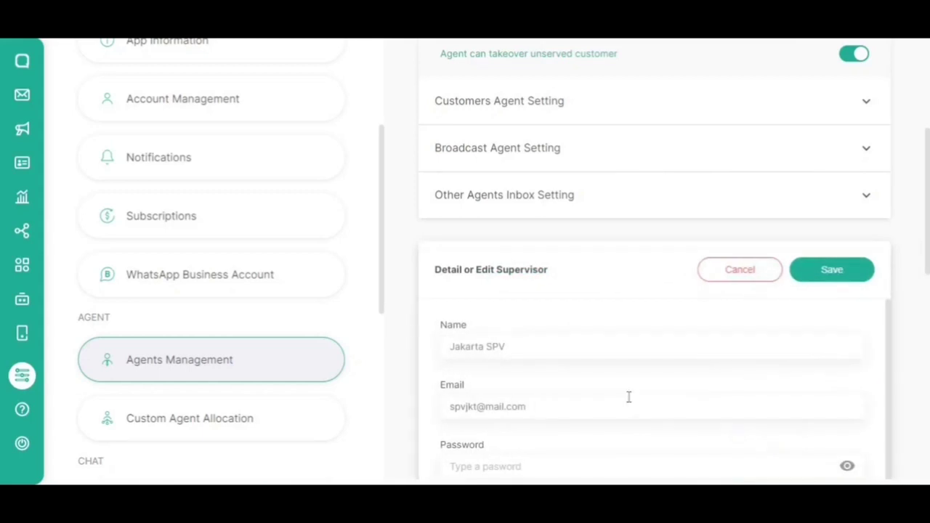
{"action": "scroll", "coordinate": [623, 404], "scroll_direction": "down", "scroll_amount": 5}
{"action": "left_click", "coordinate": [545, 389]}
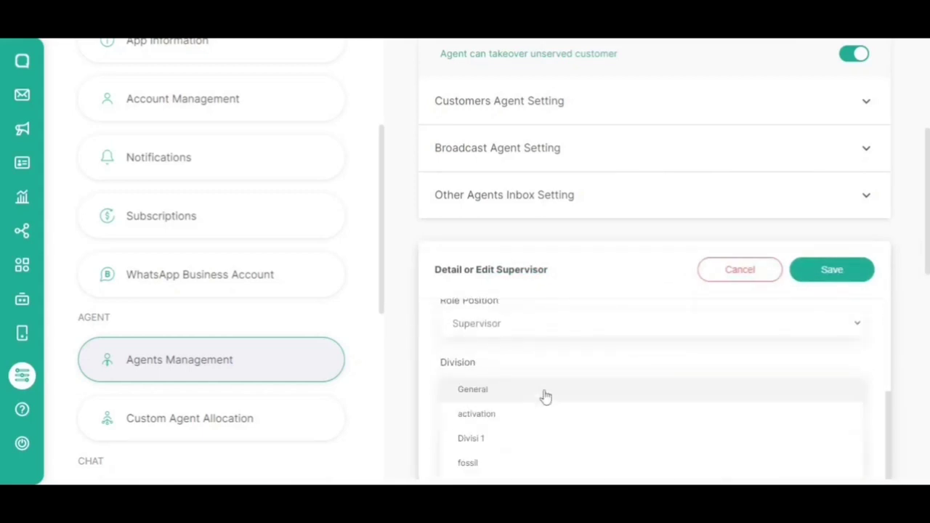
{"action": "scroll", "coordinate": [545, 396], "scroll_direction": "down", "scroll_amount": 2}
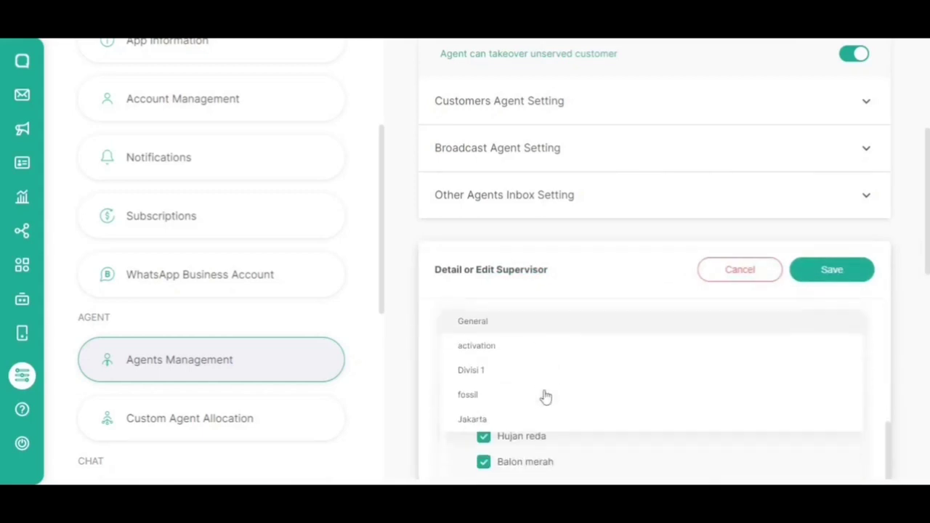
{"action": "left_click", "coordinate": [498, 424]}
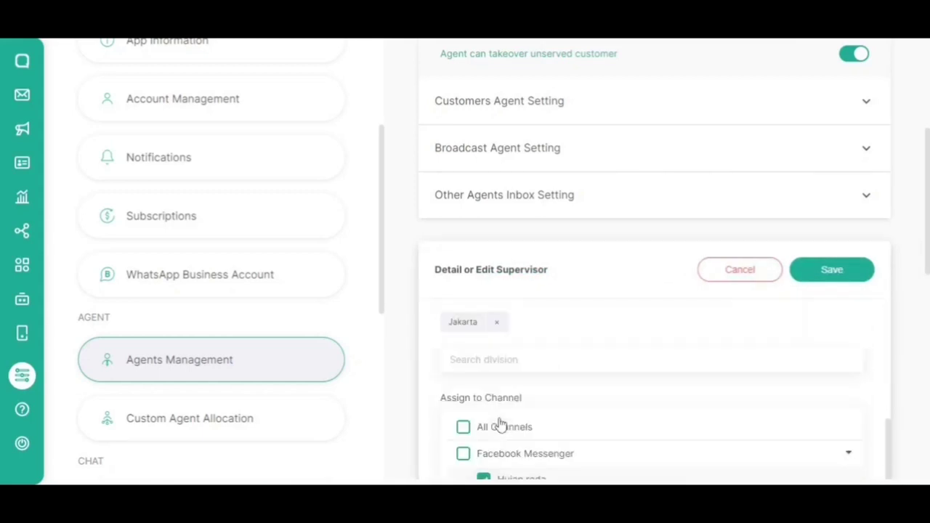
{"action": "left_click", "coordinate": [834, 270]}
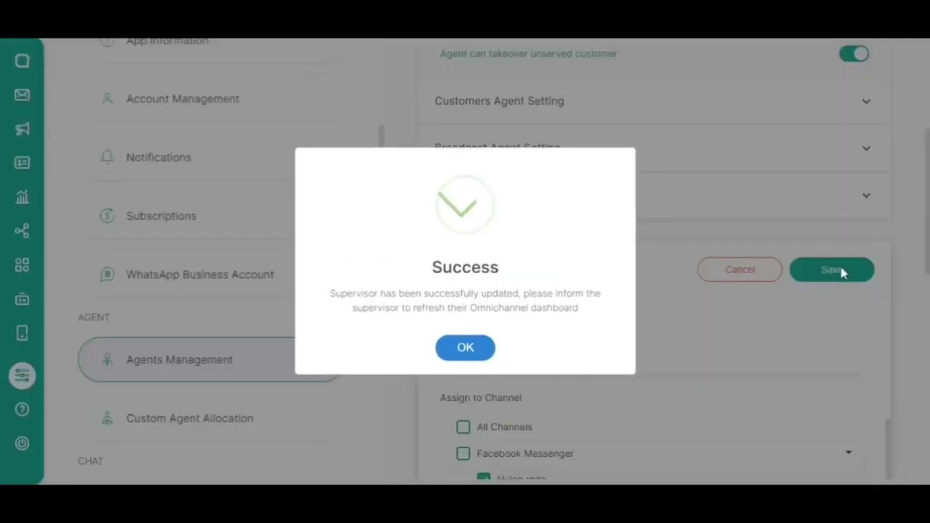
{"action": "left_click", "coordinate": [465, 348]}
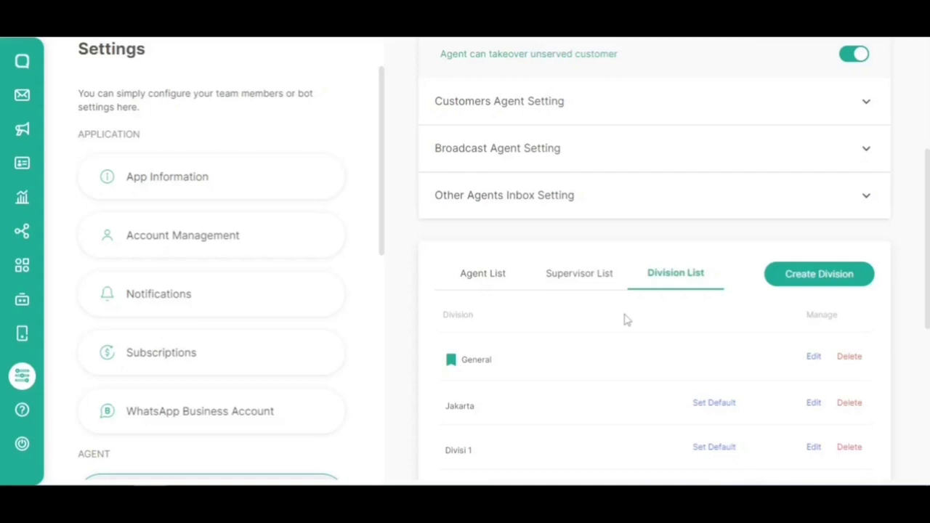
Review the supervisor list in Agents Management
{"action": "left_click", "coordinate": [580, 274]}
{"action": "scroll", "coordinate": [602, 299], "scroll_direction": "down", "scroll_amount": 1}
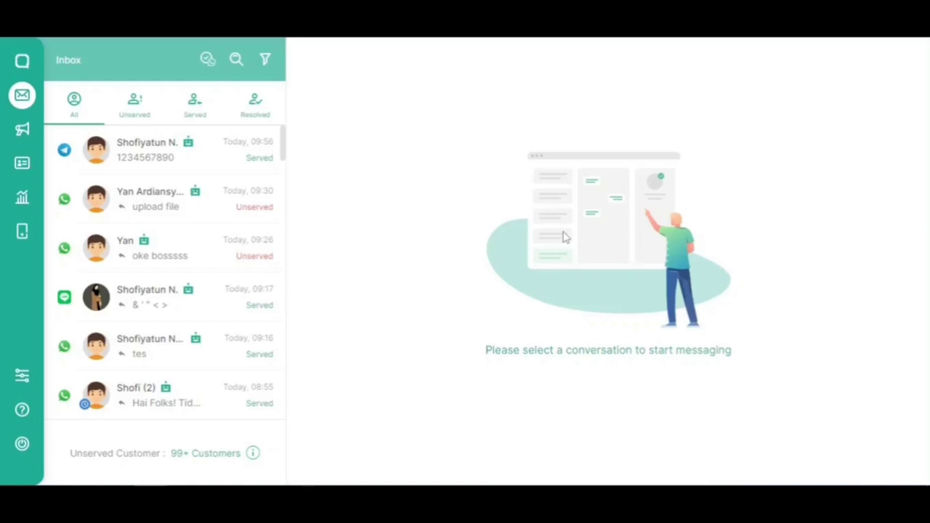
Look through the unserved conversations in the inbox and switch to the served ones
{"action": "left_click", "coordinate": [125, 116]}
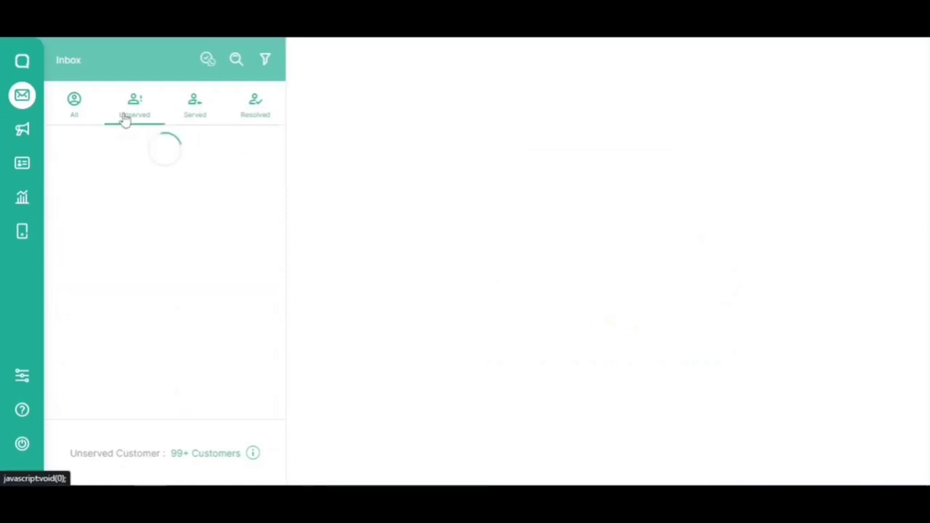
{"action": "scroll", "coordinate": [174, 199], "scroll_direction": "down", "scroll_amount": 5}
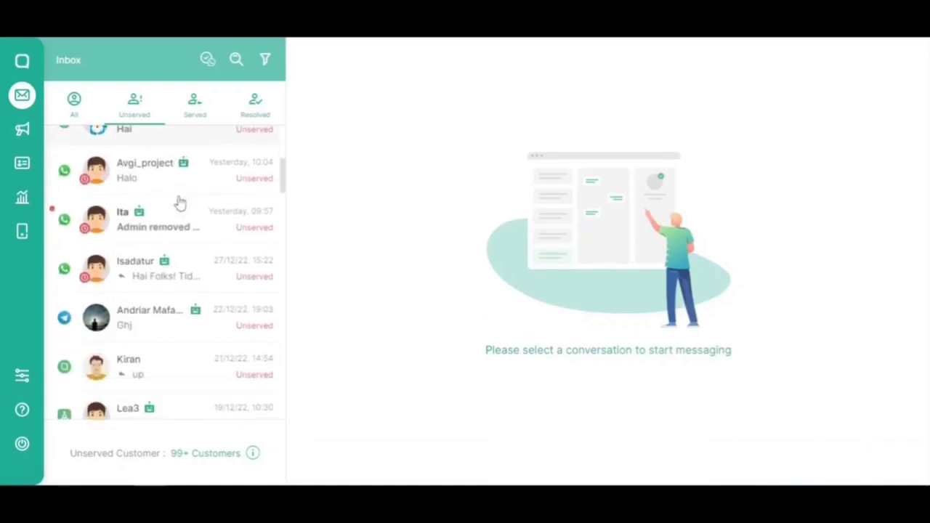
{"action": "scroll", "coordinate": [180, 201], "scroll_direction": "up", "scroll_amount": 4}
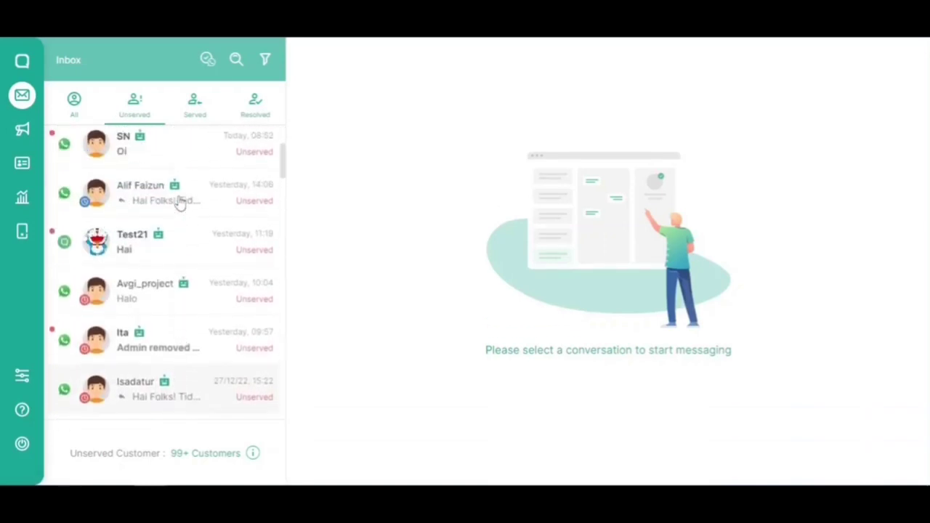
{"action": "left_click", "coordinate": [196, 109]}
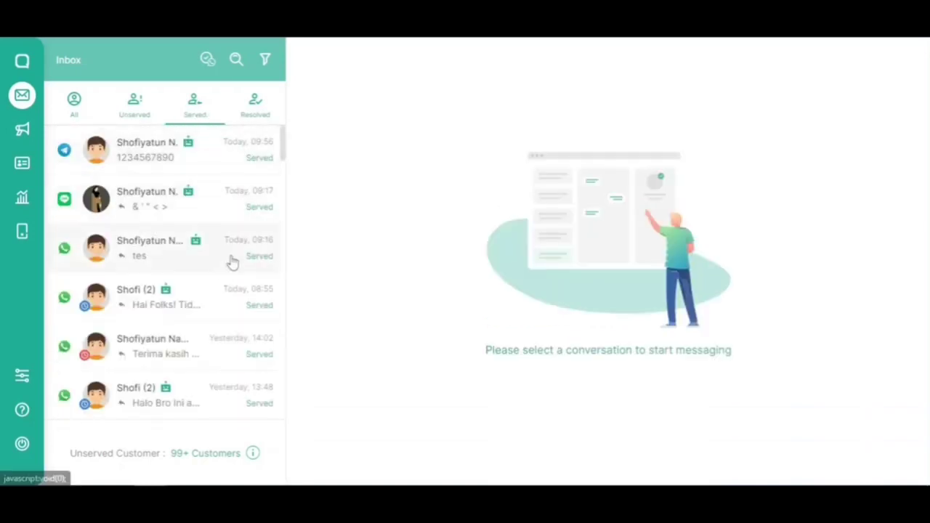
Open the served WhatsApp conversation from yesterday at 14:02 and bring up the agents that can be added to it
{"action": "left_click", "coordinate": [184, 349]}
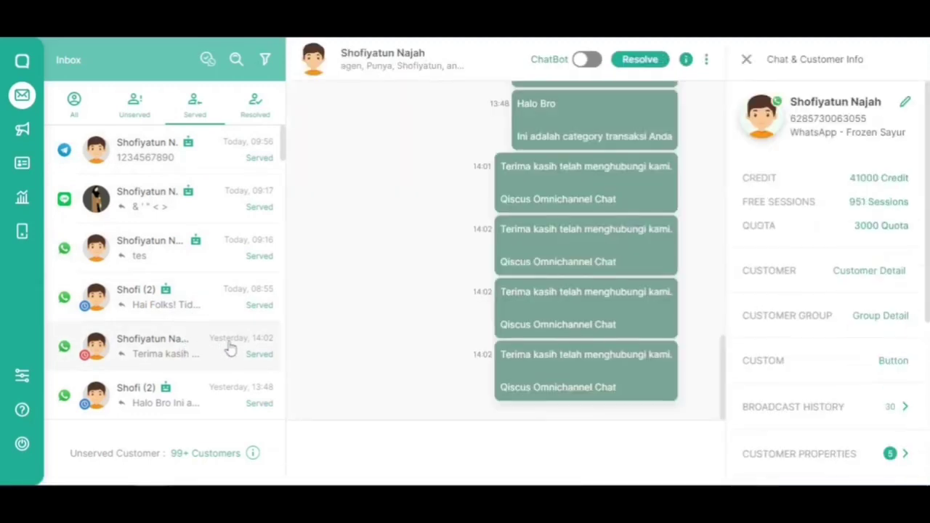
{"action": "left_click", "coordinate": [706, 59]}
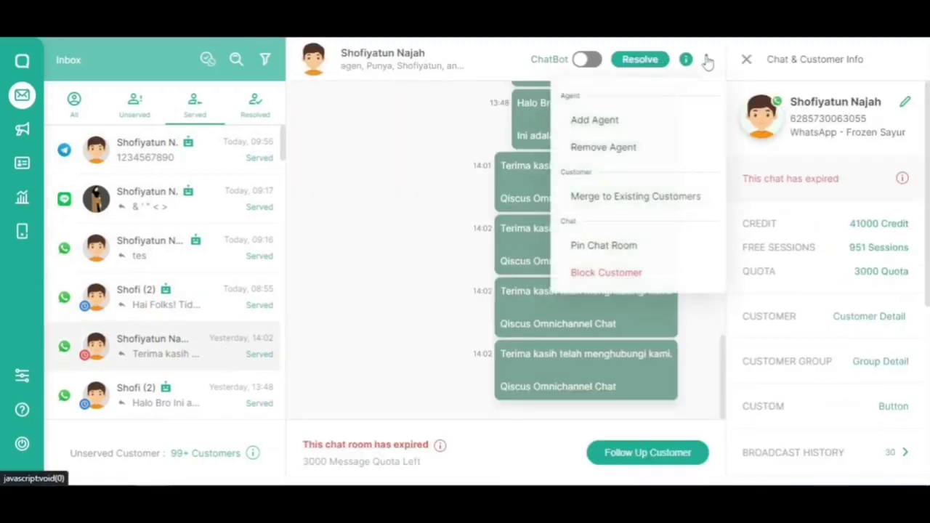
{"action": "left_click", "coordinate": [600, 126]}
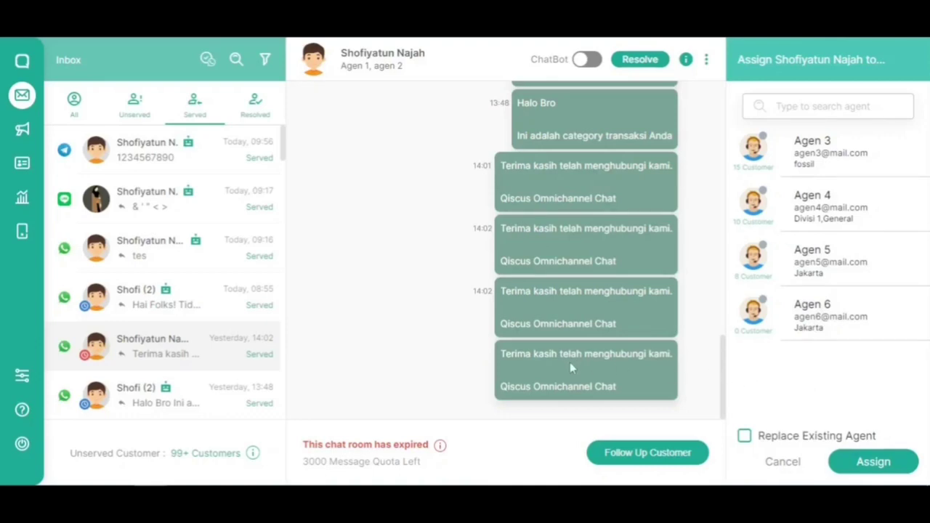
Log out and log in as the Jakarta supervisor with the work email and account password
{"action": "left_click", "coordinate": [29, 452]}
{"action": "left_click", "coordinate": [151, 244]}
{"action": "key", "text": "ctrl+v"}
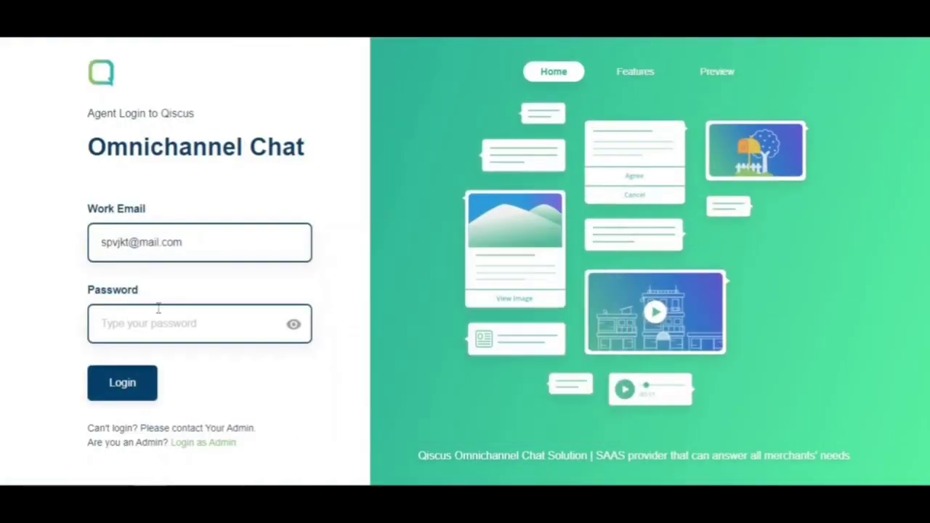
{"action": "left_click", "coordinate": [159, 319]}
{"action": "type", "text": "••••••••••"}
{"action": "key", "text": "Return"}
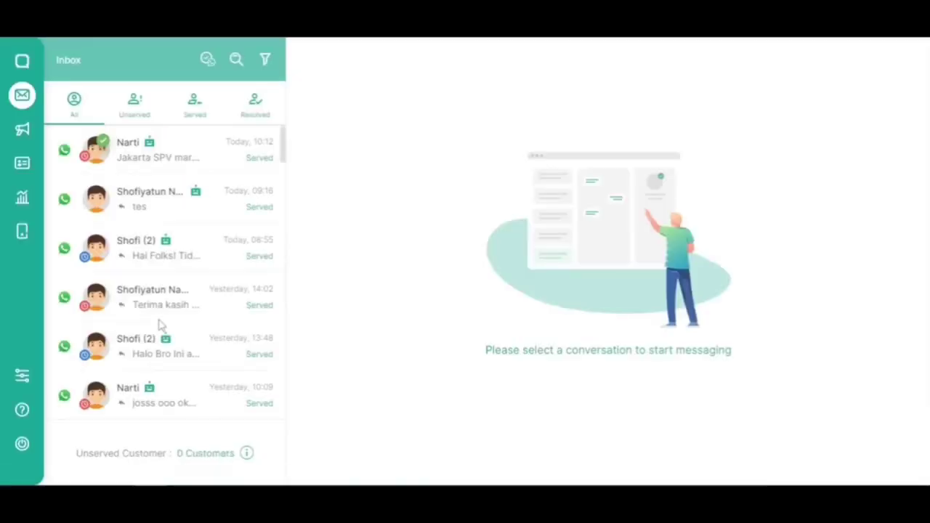
Check the Jakarta supervisor's unserved and served conversations in the inbox
{"action": "left_click", "coordinate": [144, 121]}
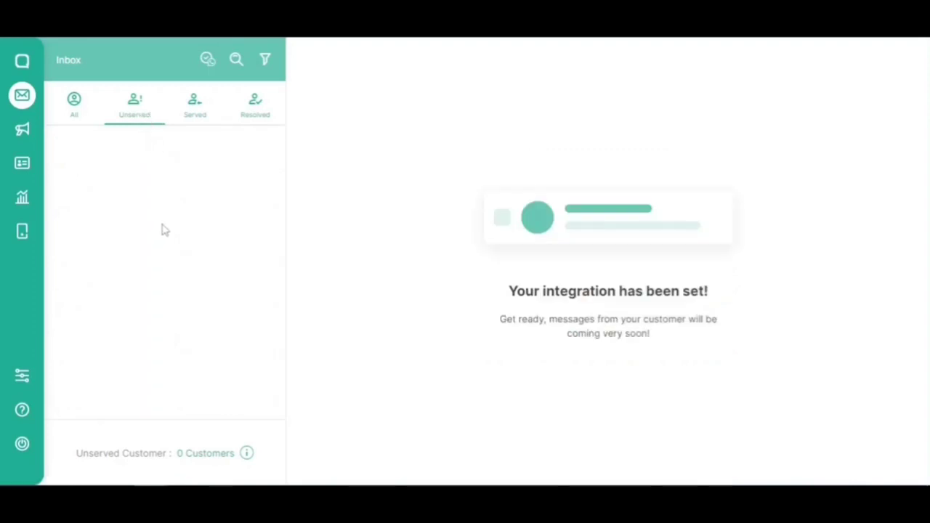
{"action": "left_click", "coordinate": [192, 115]}
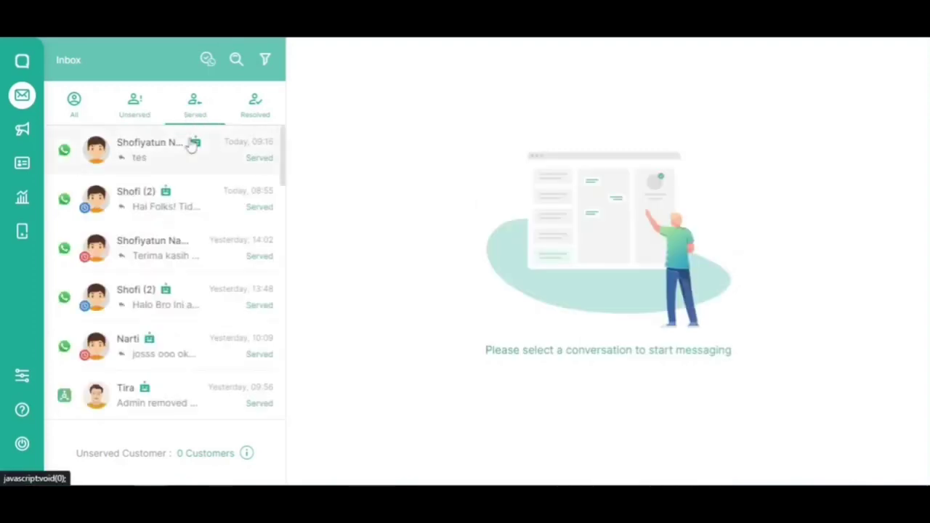
{"action": "scroll", "coordinate": [195, 218], "scroll_direction": "down", "scroll_amount": 3}
{"action": "scroll", "coordinate": [189, 269], "scroll_direction": "up", "scroll_amount": 3}
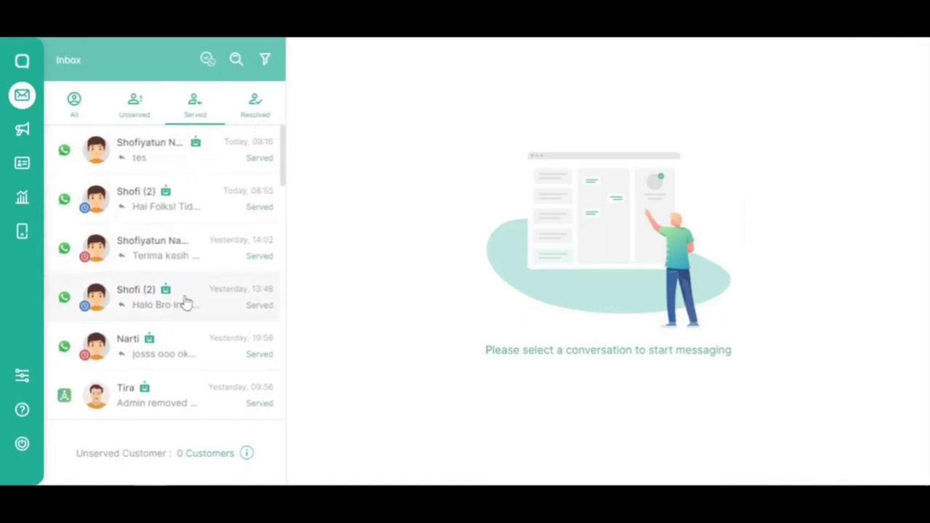
Open yesterday's 14:02 served conversation as the Jakarta supervisor and bring up the agents available for assignment
{"action": "left_click", "coordinate": [187, 252]}
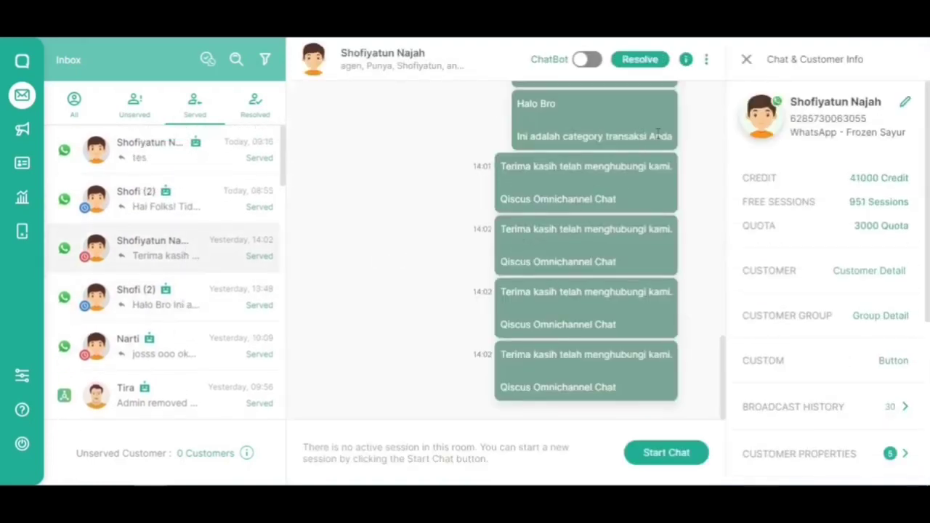
{"action": "left_click", "coordinate": [705, 61]}
{"action": "left_click", "coordinate": [593, 122]}
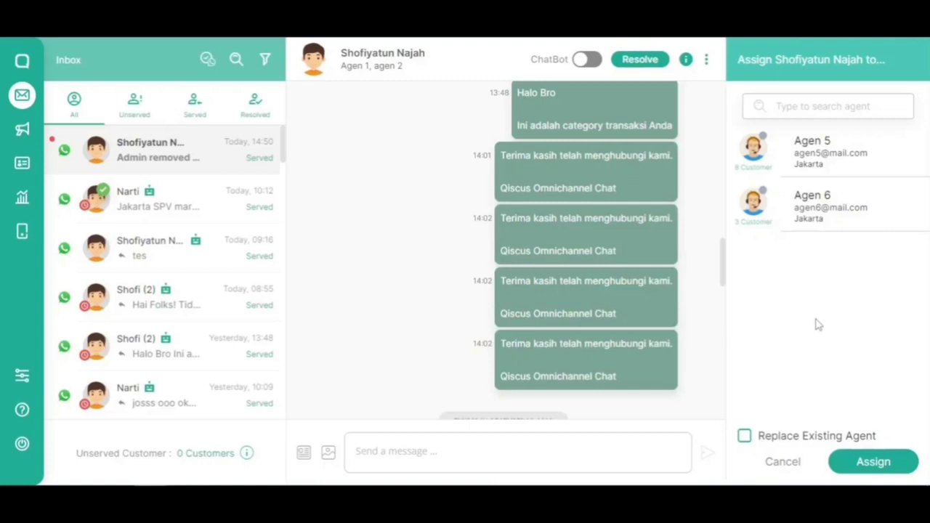
Open the Jakarta supervisor's analytics and view the Agent Performance report
{"action": "left_click", "coordinate": [20, 197]}
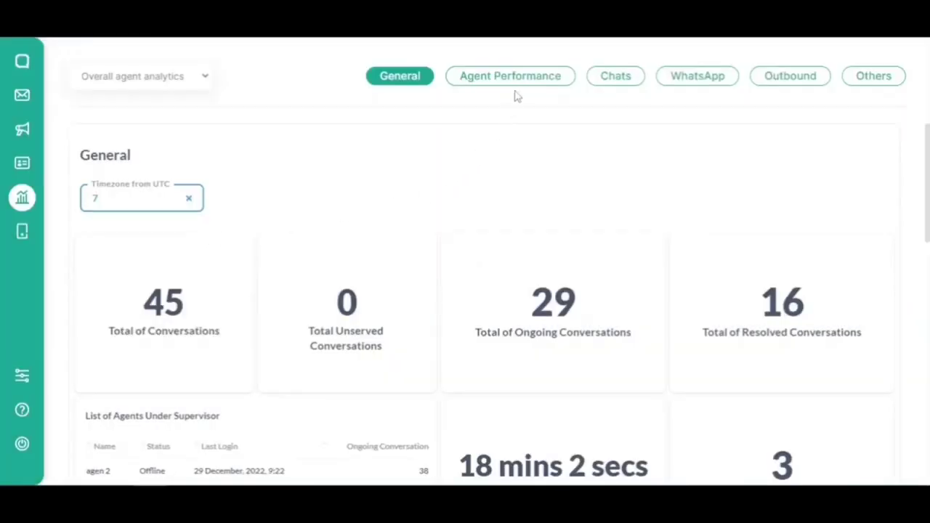
{"action": "left_click", "coordinate": [515, 80]}
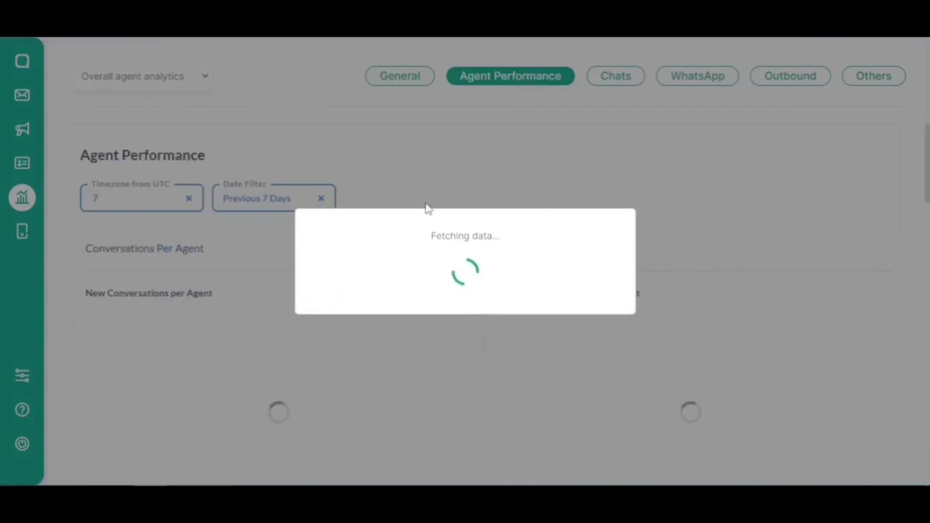
{"action": "scroll", "coordinate": [368, 324], "scroll_direction": "down", "scroll_amount": 1}
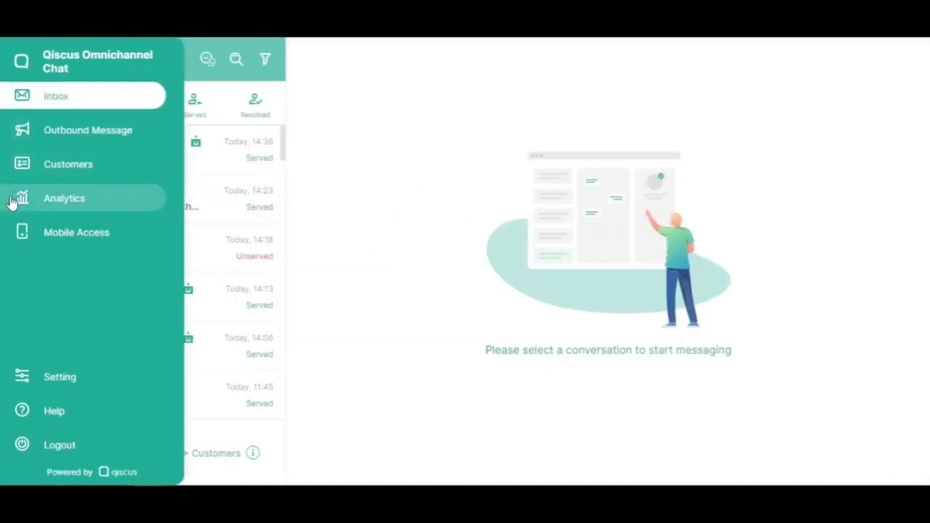
Open the other supervisor account's analytics and examine the new conversations per agent in the Agent Performance report
{"action": "left_click", "coordinate": [13, 199]}
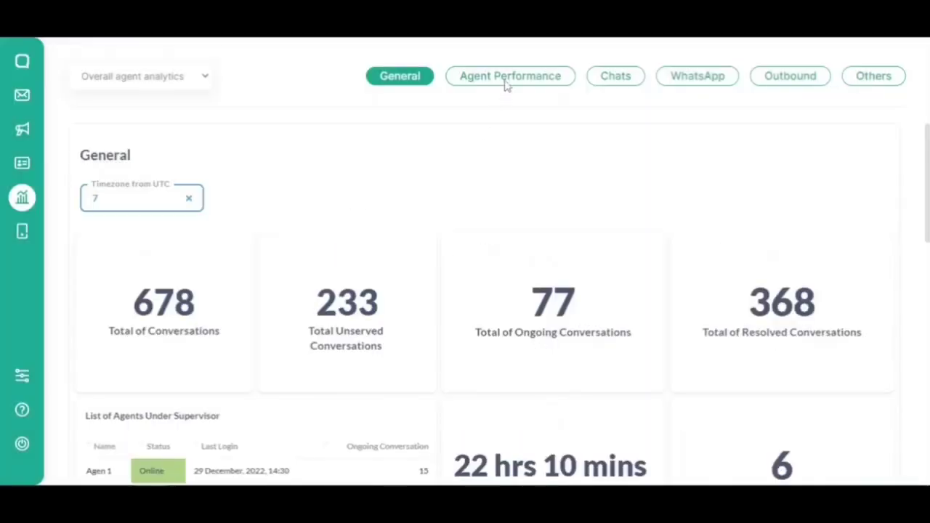
{"action": "left_click", "coordinate": [506, 81]}
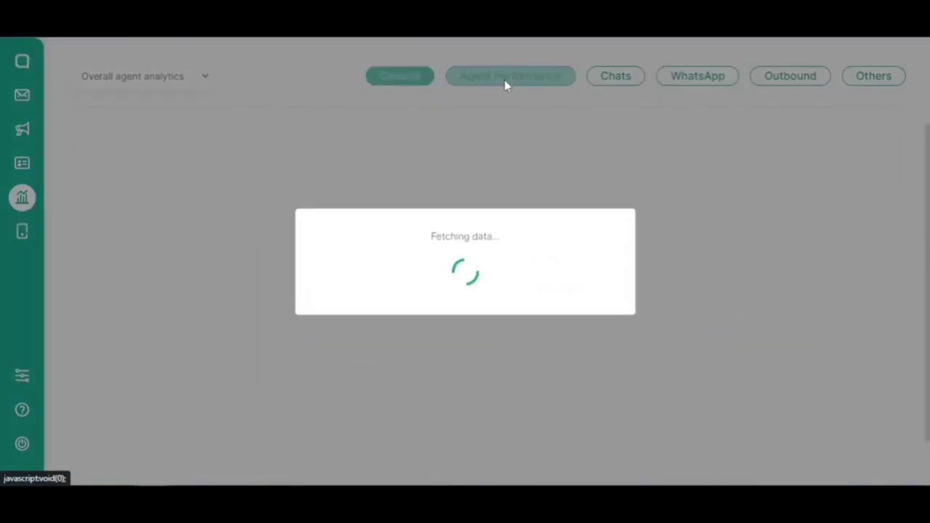
{"action": "scroll", "coordinate": [334, 250], "scroll_direction": "down", "scroll_amount": 1}
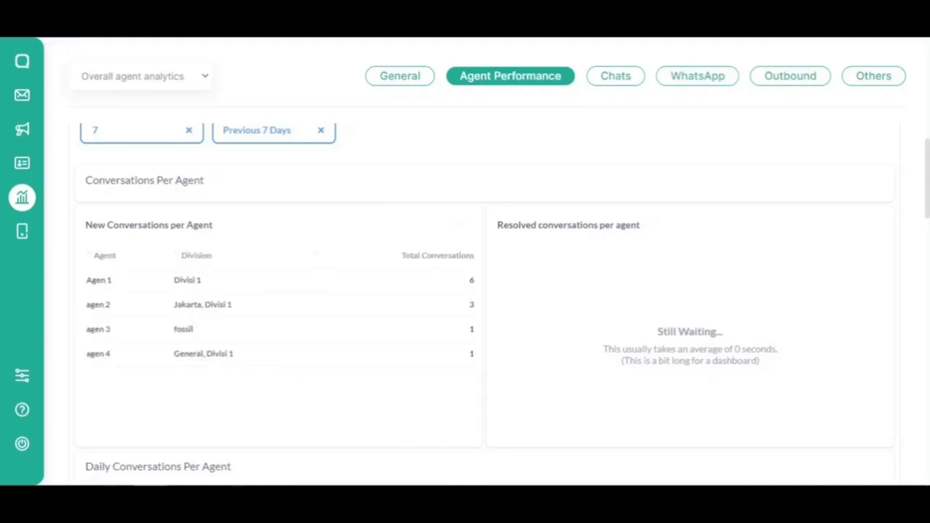
{"action": "scroll", "coordinate": [377, 422], "scroll_direction": "up", "scroll_amount": 1}
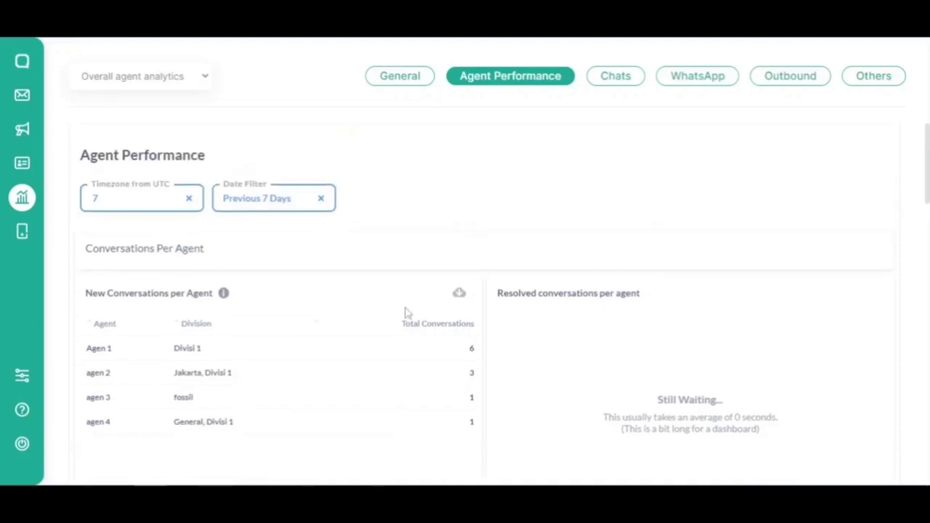